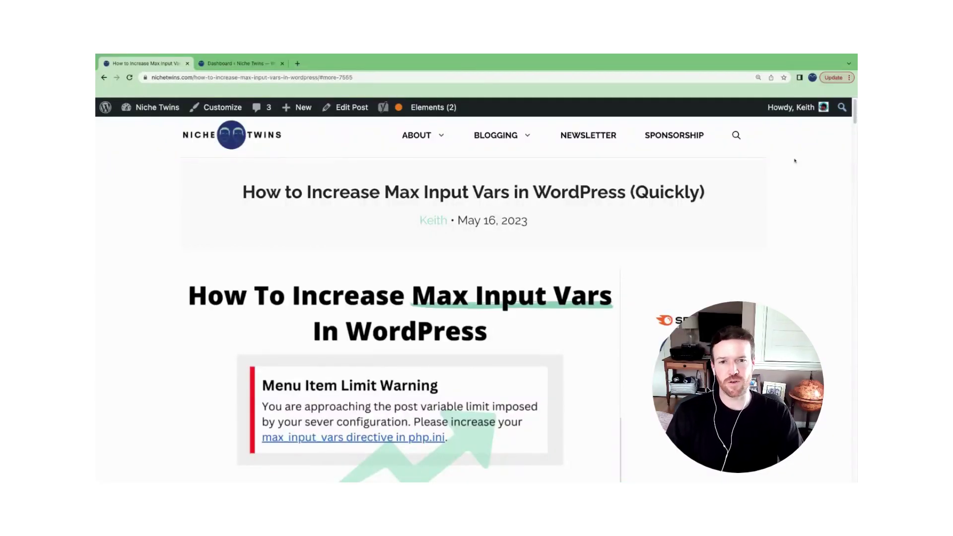
Read down the max input vars article to its Site Health section pointing to Tools > Site Health.
scroll(856, 114, "down", 6)
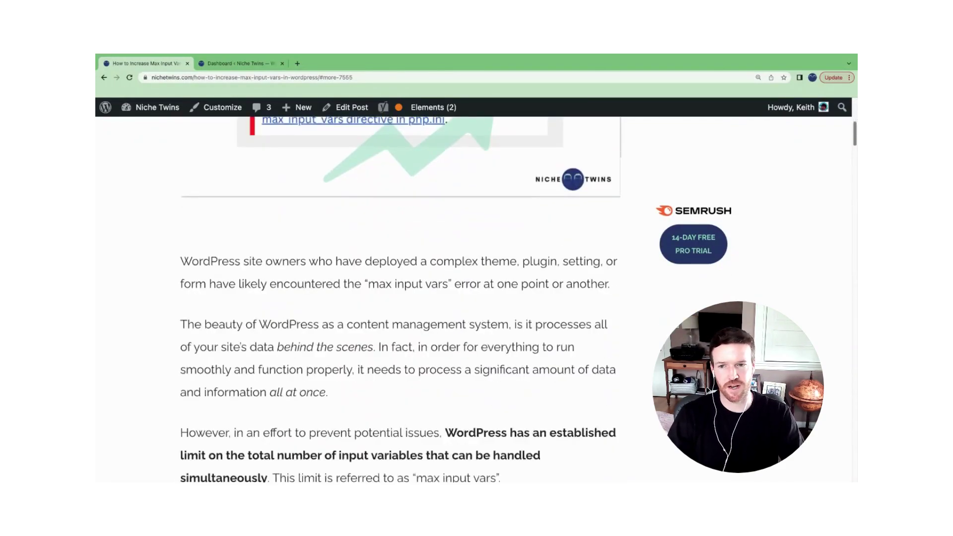
scroll(401, 299, "down", 1)
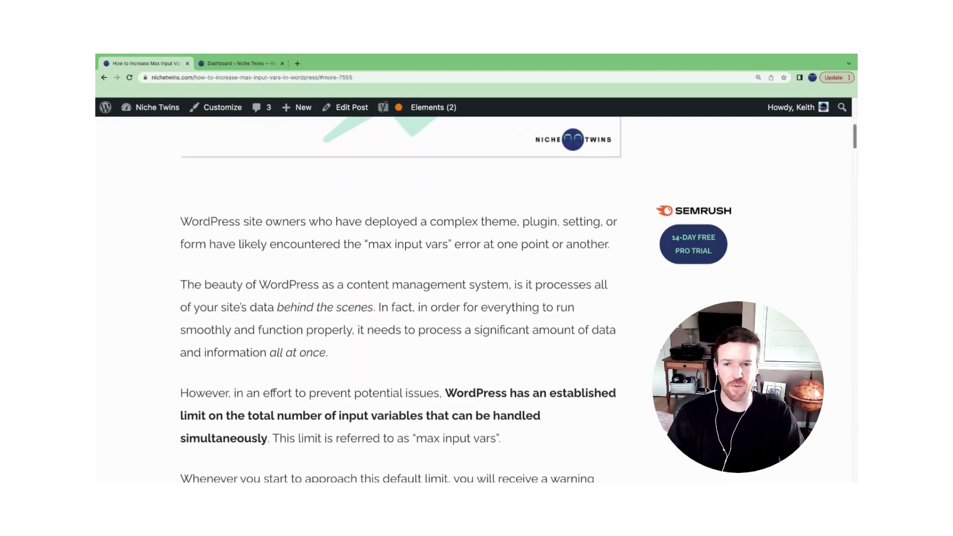
scroll(400, 300, "down", 1)
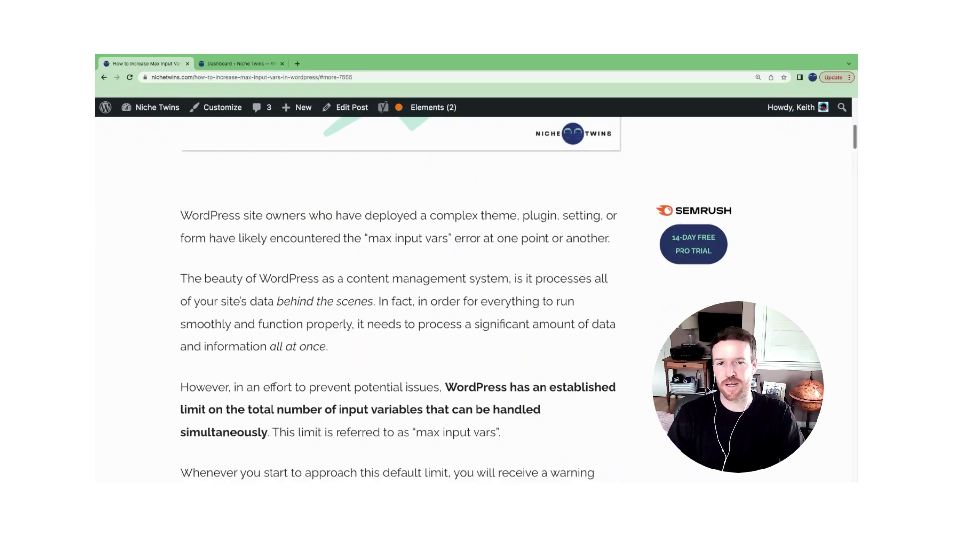
scroll(401, 299, "down", 3)
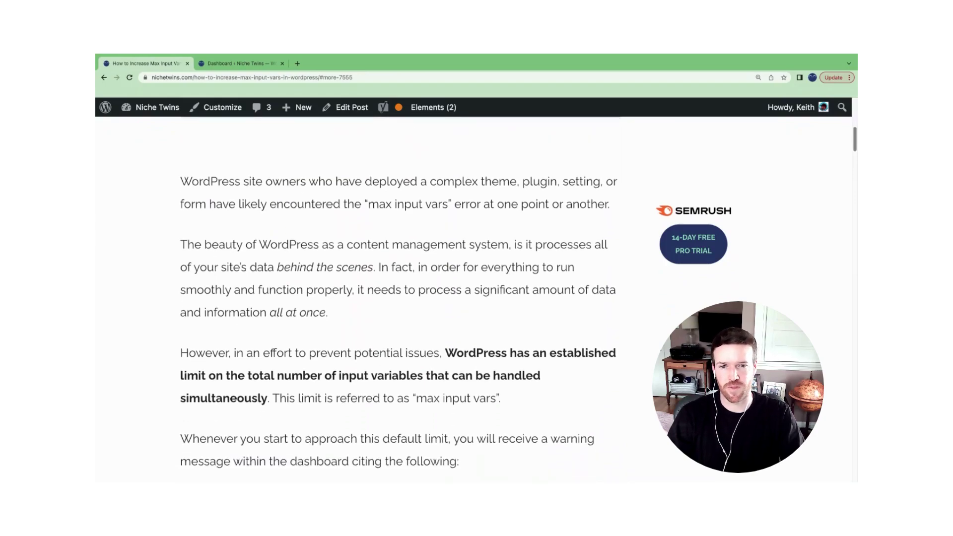
scroll(601, 202, "down", 2)
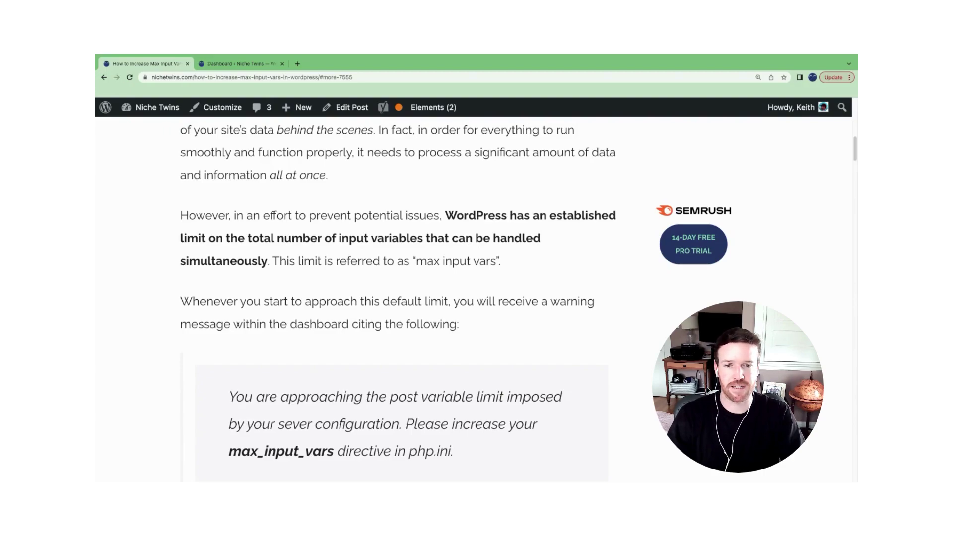
left_click_drag(855, 149, 856, 161)
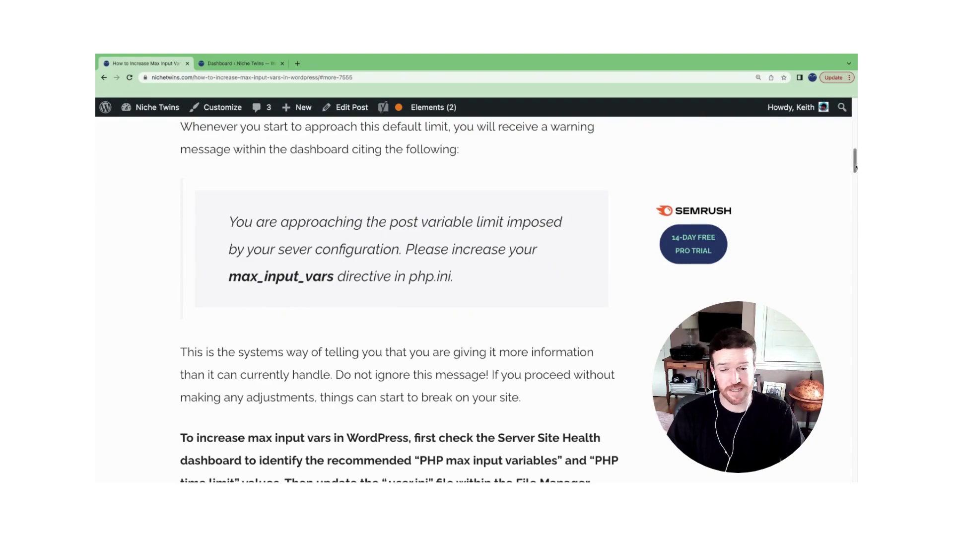
left_click_drag(856, 167, 856, 176)
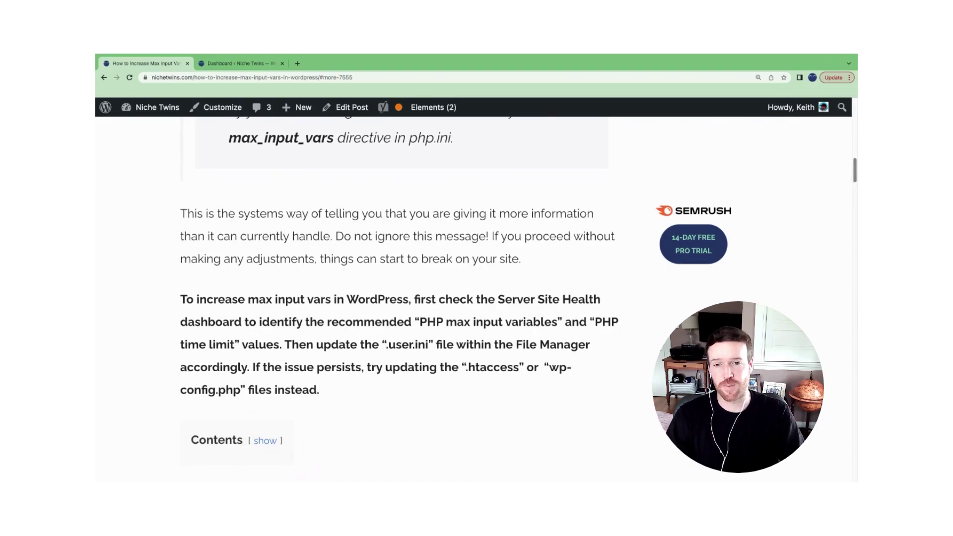
left_click_drag(856, 176, 855, 193)
scroll(654, 190, "down", 5)
scroll(654, 190, "up", 1)
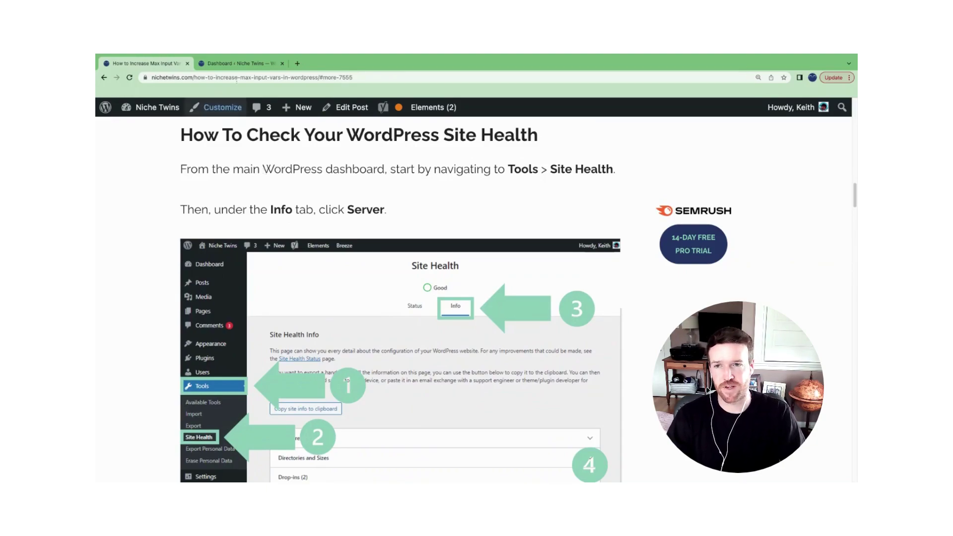
From the admin dashboard, open Tools > Site Health, showing Good with 1 recommended improvement.
left_click(239, 63)
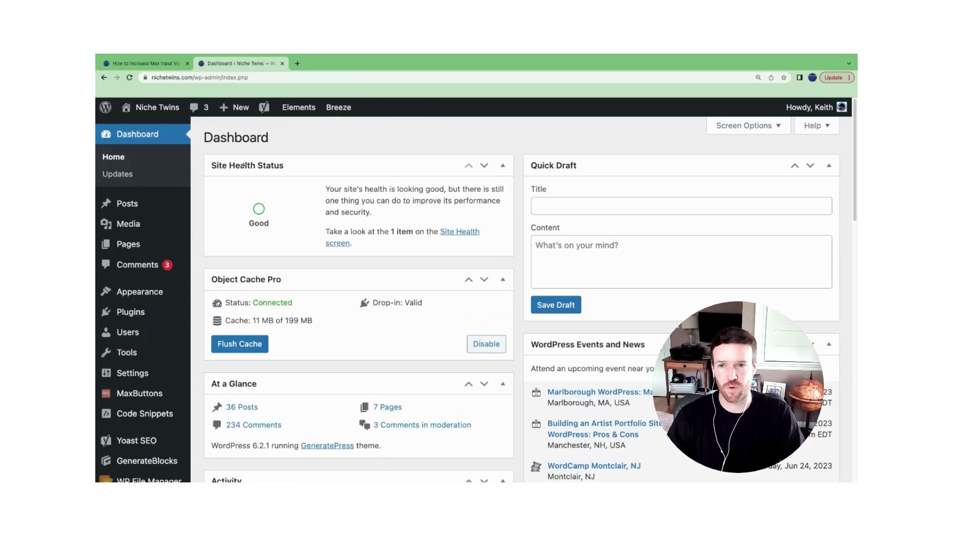
mouse_move(125, 355)
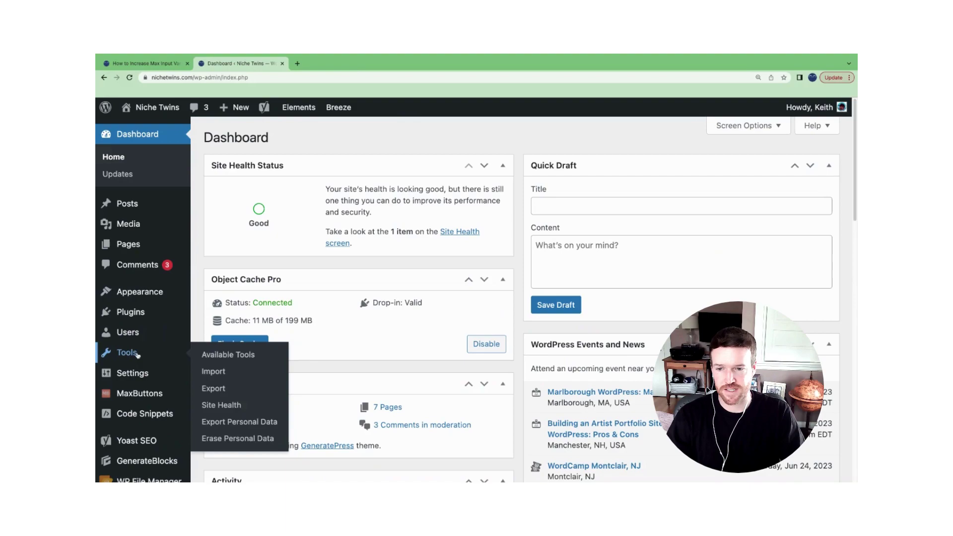
left_click(231, 409)
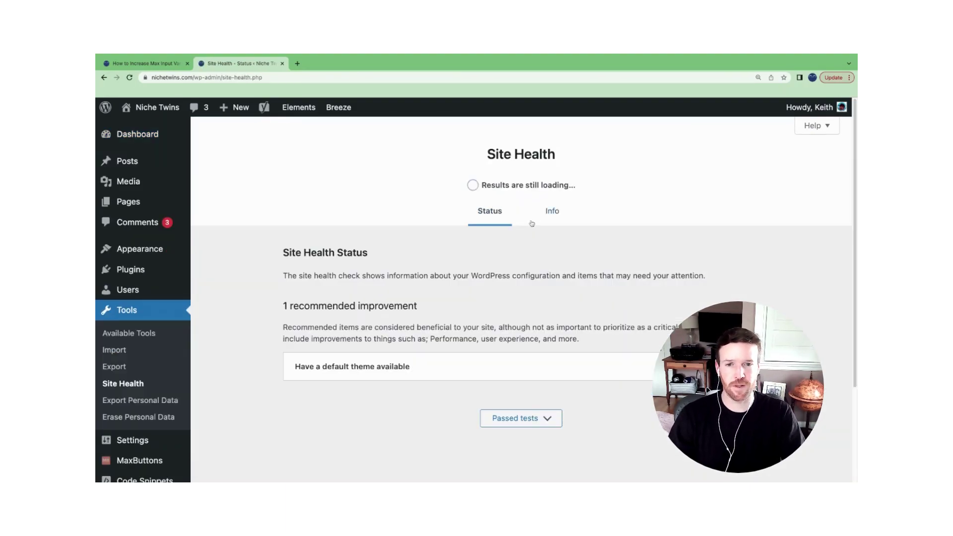
Switch Site Health to its Info tab and expand the Server section.
left_click(557, 217)
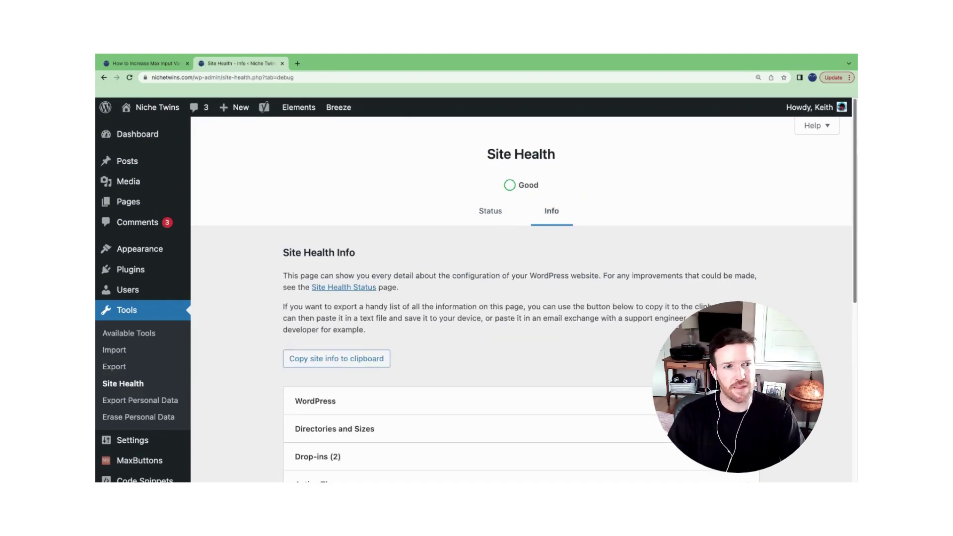
scroll(856, 134, "down", 5)
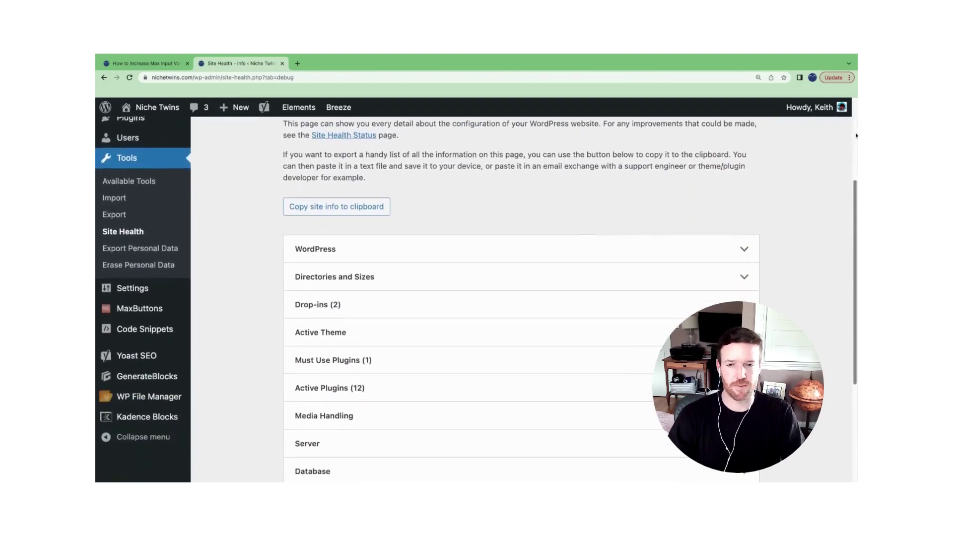
scroll(745, 293, "down", 3)
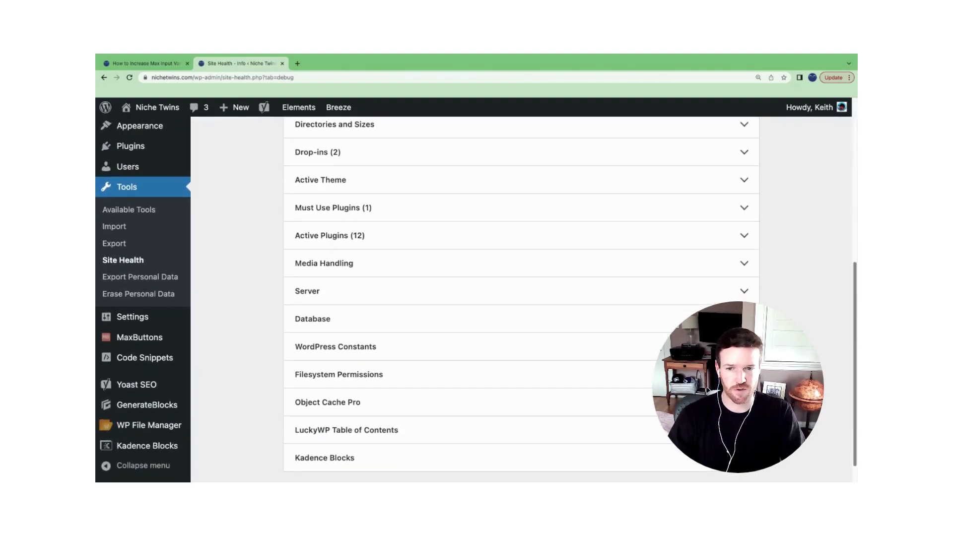
left_click(745, 292)
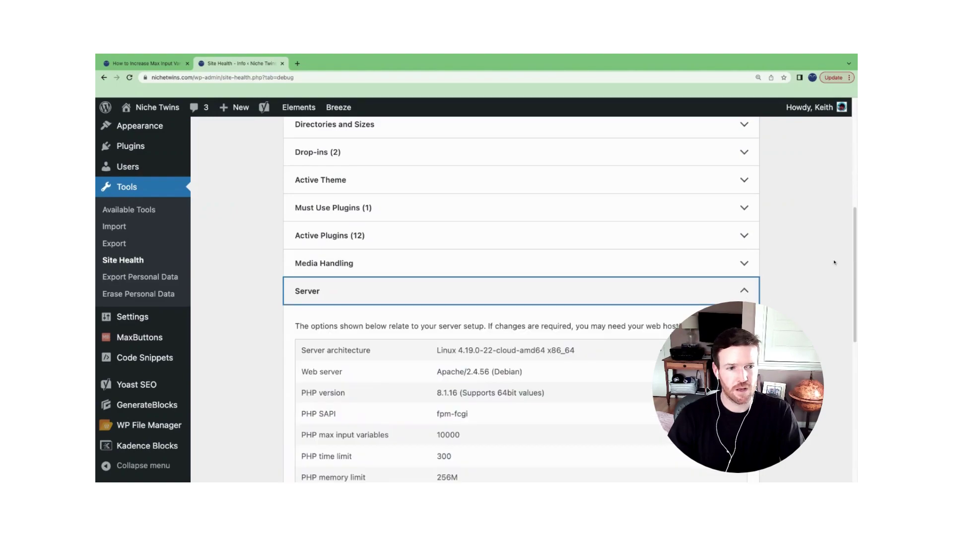
Highlight the PHP max input variables (10000) and PHP time limit (300) rows.
scroll(489, 264, "down", 2)
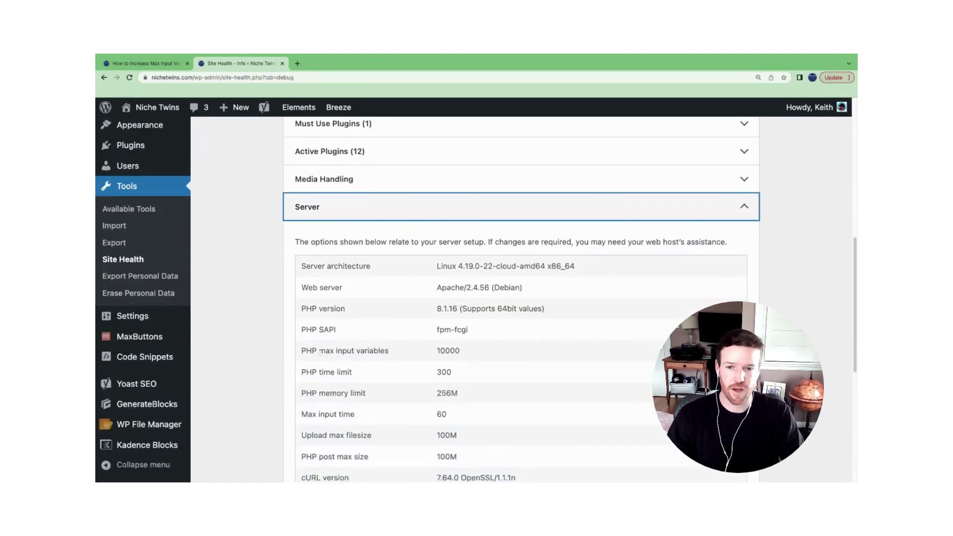
left_click_drag(305, 350, 389, 351)
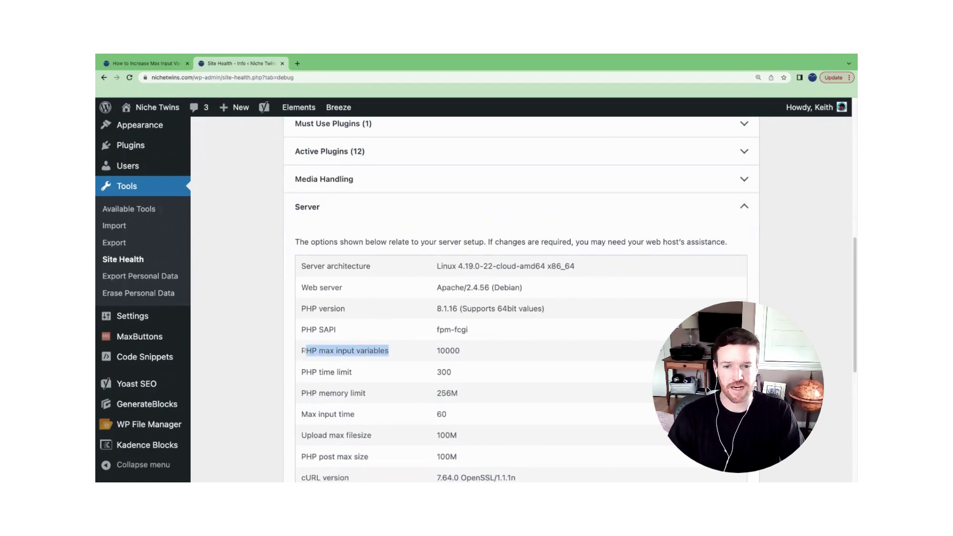
left_click_drag(301, 372, 352, 373)
left_click(402, 352)
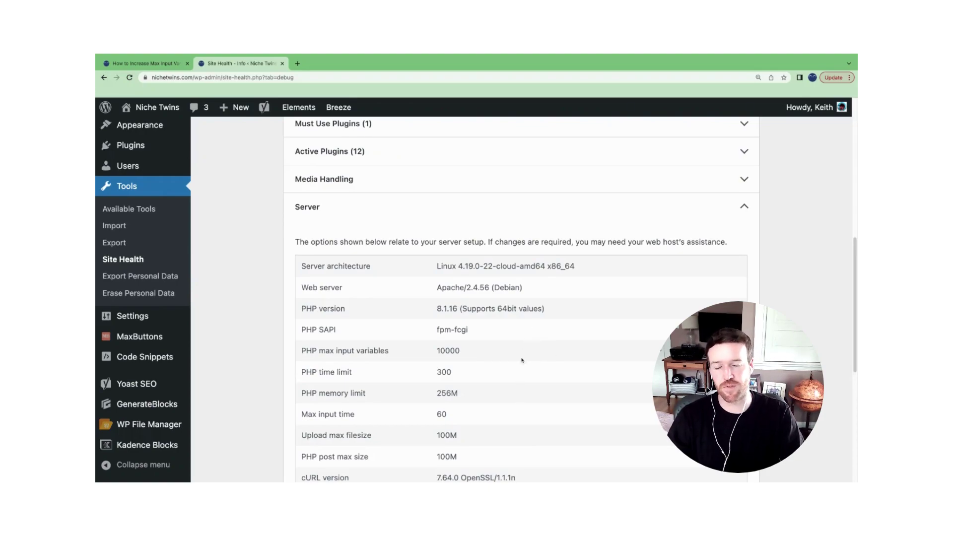
left_click(127, 67)
scroll(855, 189, "down", 10)
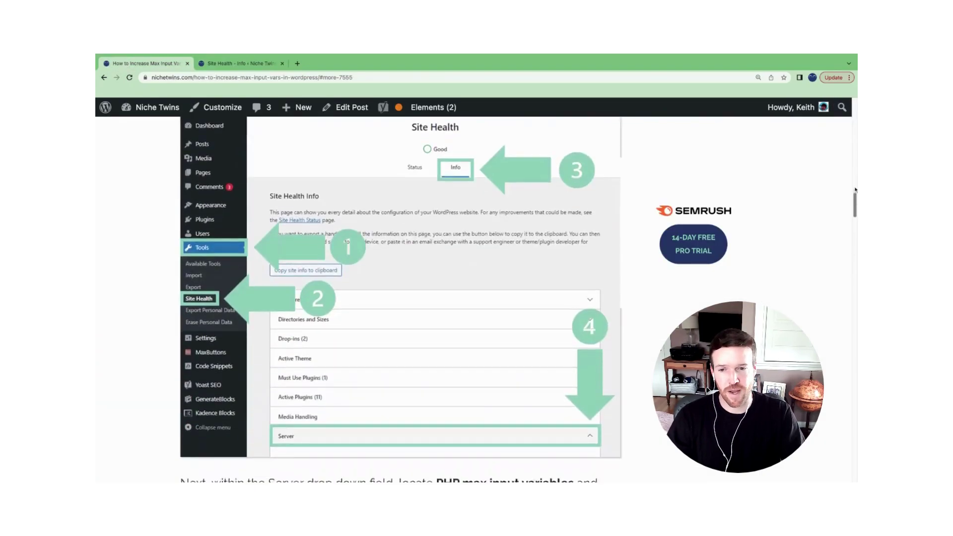
scroll(855, 189, "down", 15)
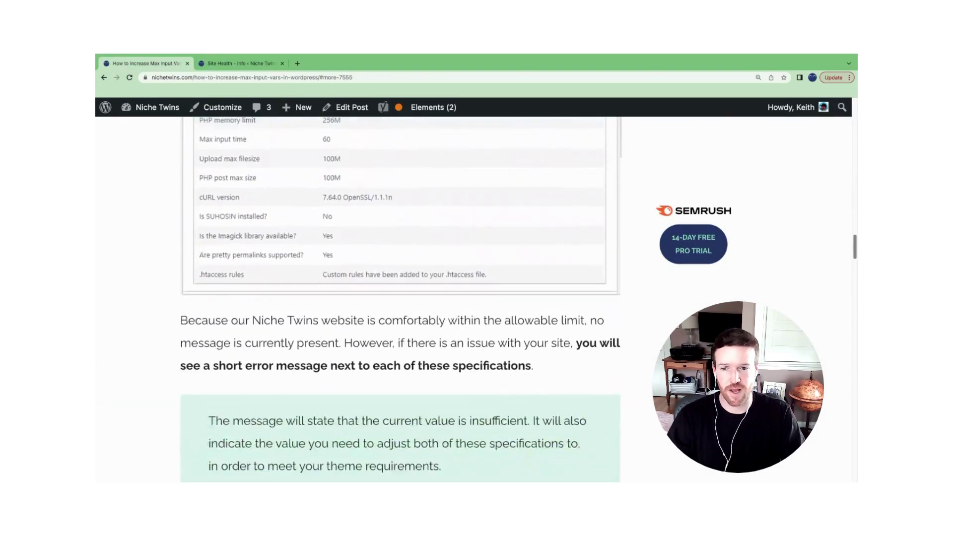
scroll(400, 297, "down", 3)
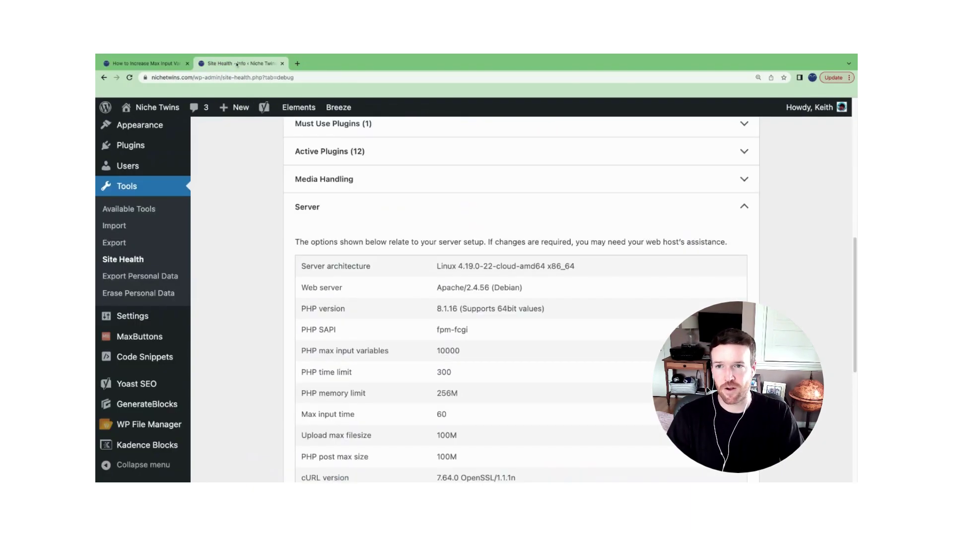
Open WP File Manager from the admin sidebar, listing public_html with .user.ini and .htaccess.
left_click(240, 63)
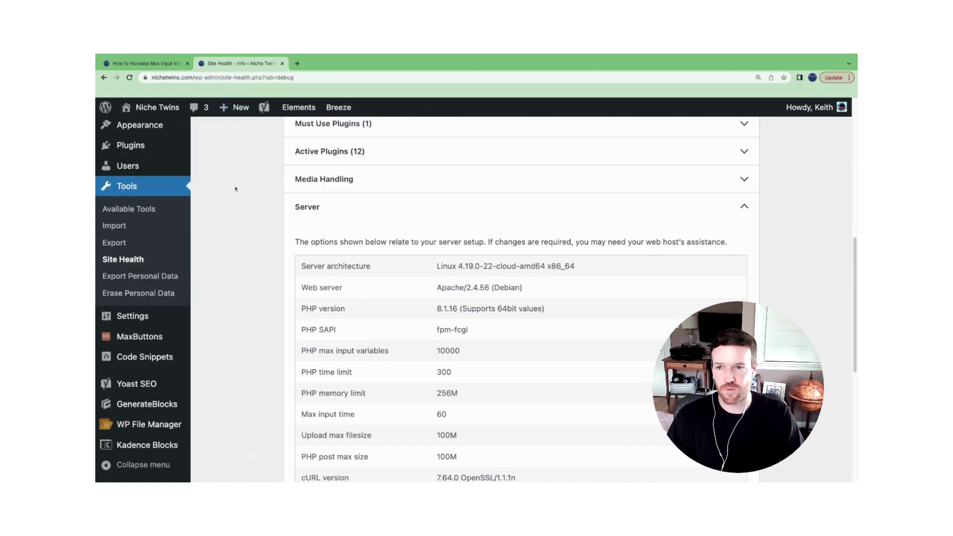
mouse_move(155, 432)
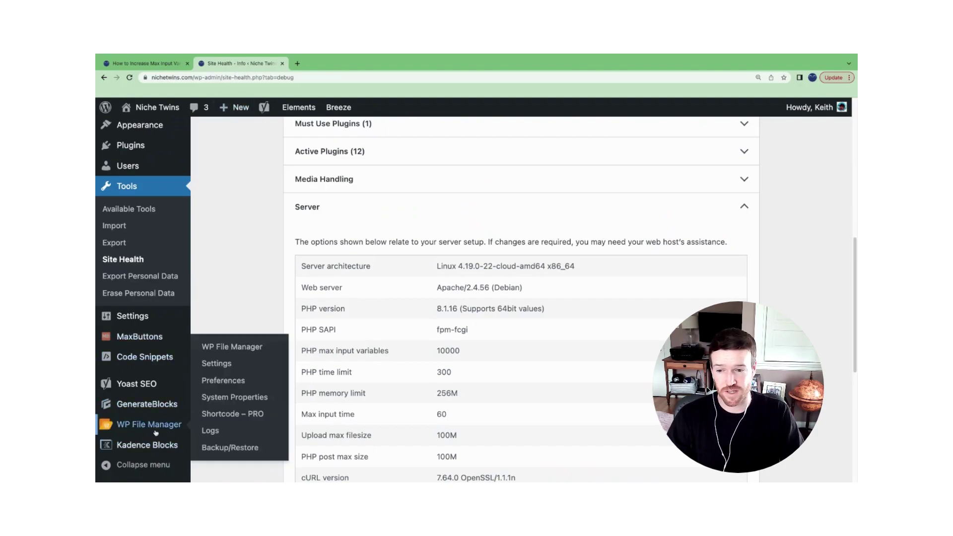
left_click(236, 347)
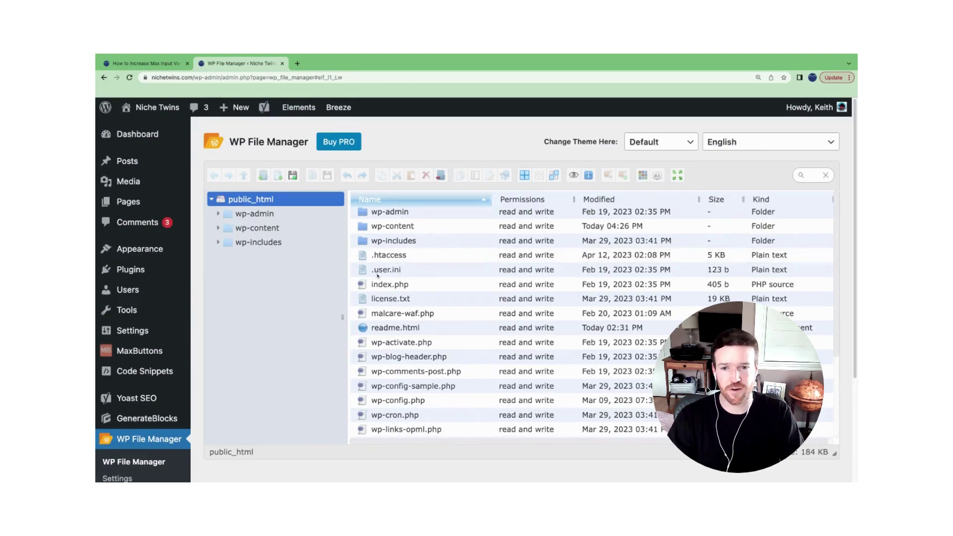
Open .user.ini in WP File Manager's Code Editor from its context menu.
right_click(449, 275)
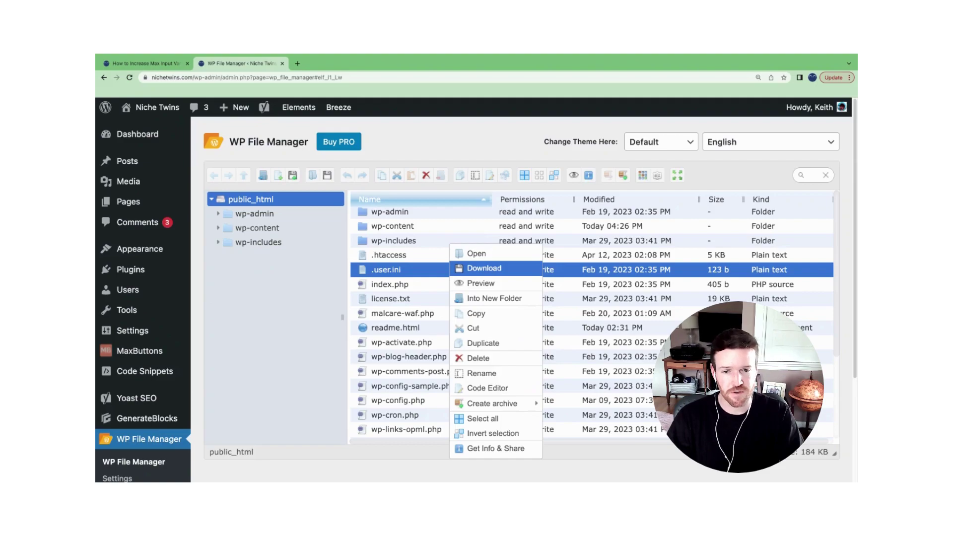
left_click(508, 388)
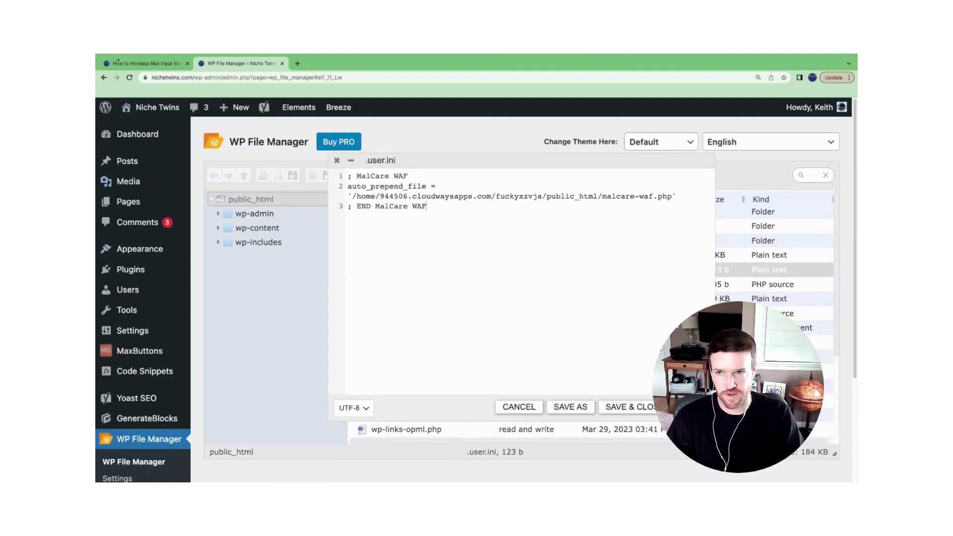
left_click(144, 64)
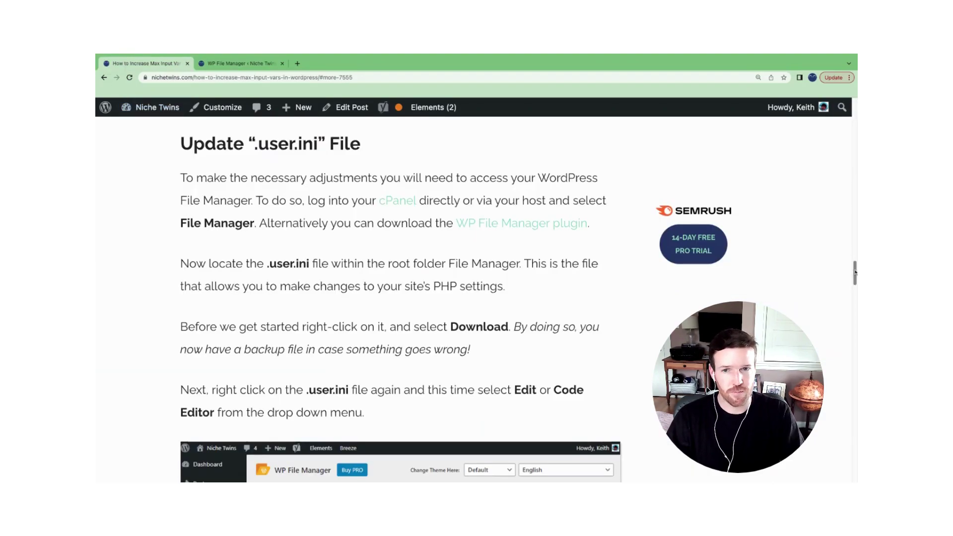
left_click_drag(855, 272, 855, 316)
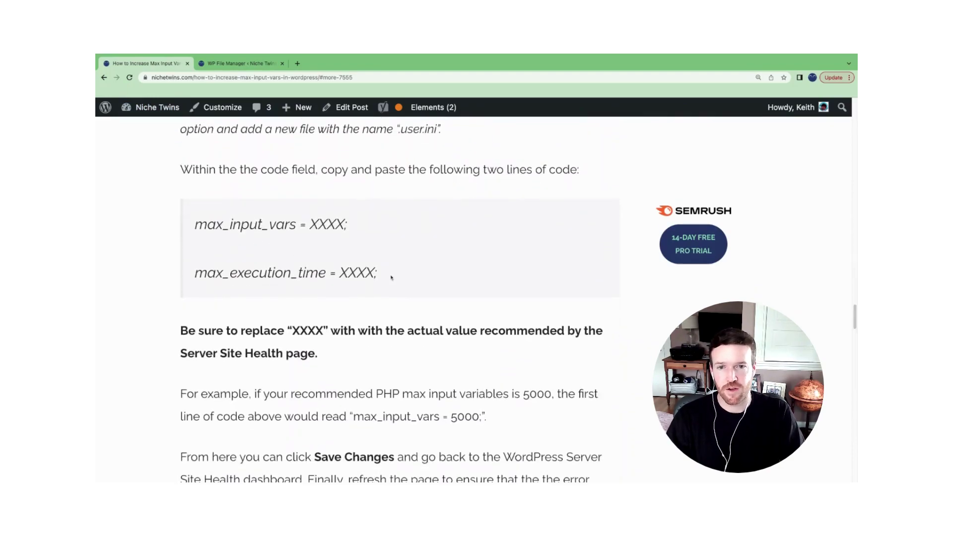
left_click_drag(379, 277, 195, 227)
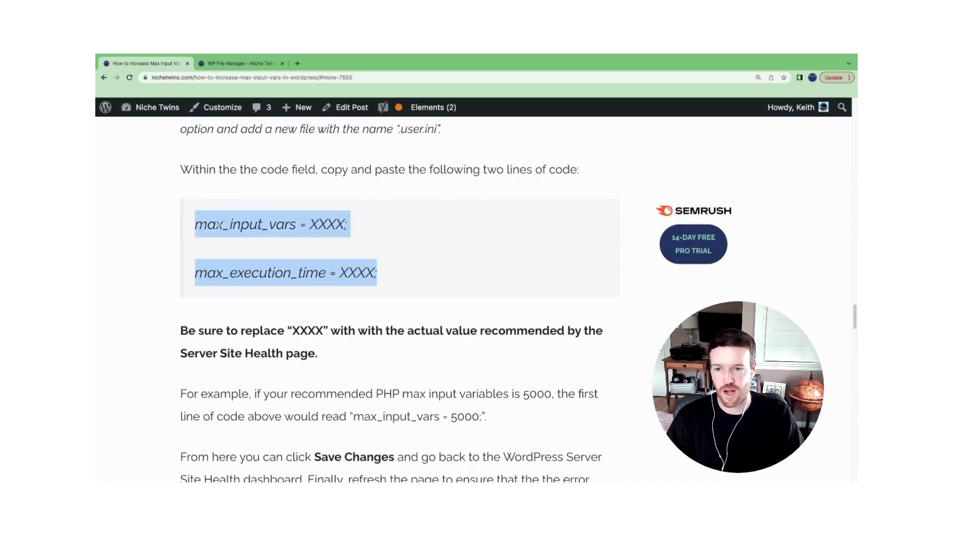
left_click(238, 63)
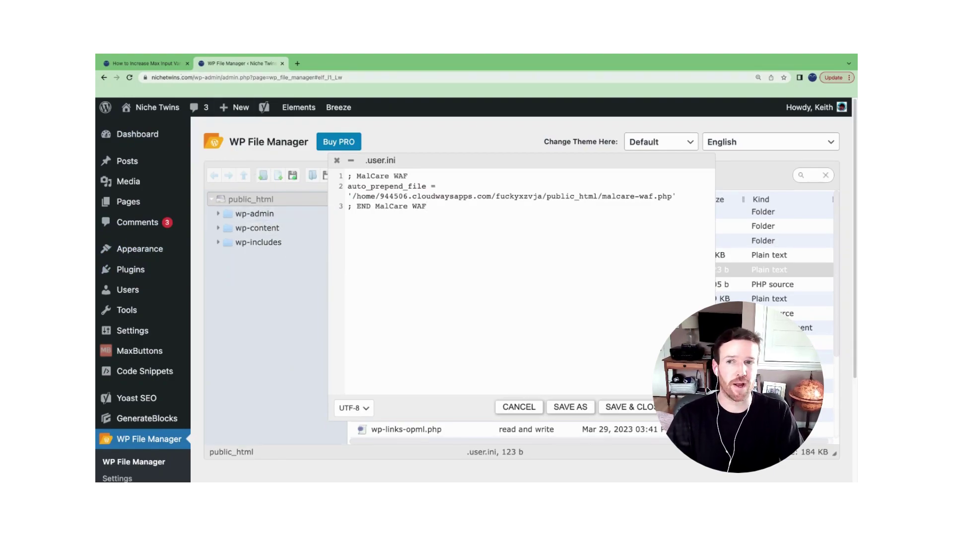
Return to the article and scroll down to its 'Update .htaccess File' section.
left_click(144, 63)
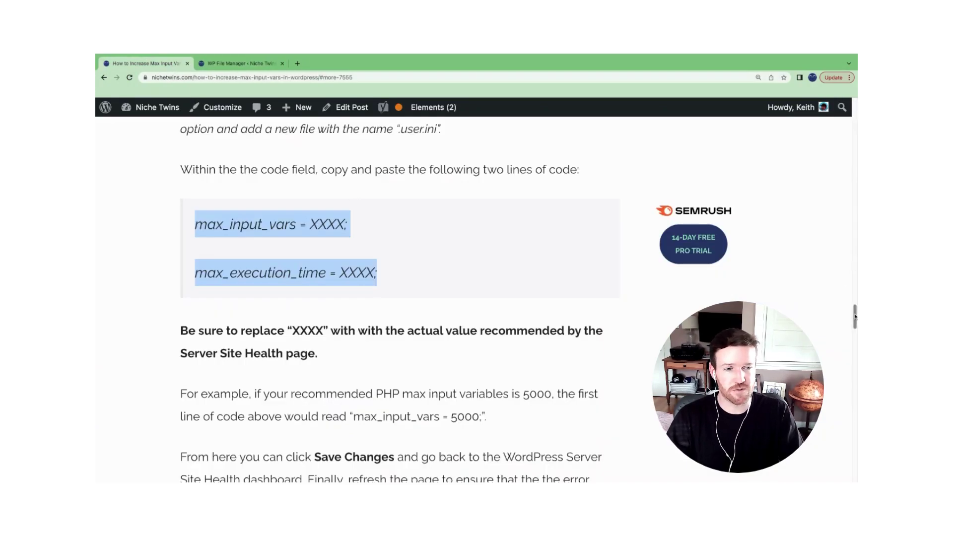
scroll(849, 322, "down", 6)
scroll(856, 317, "down", 2)
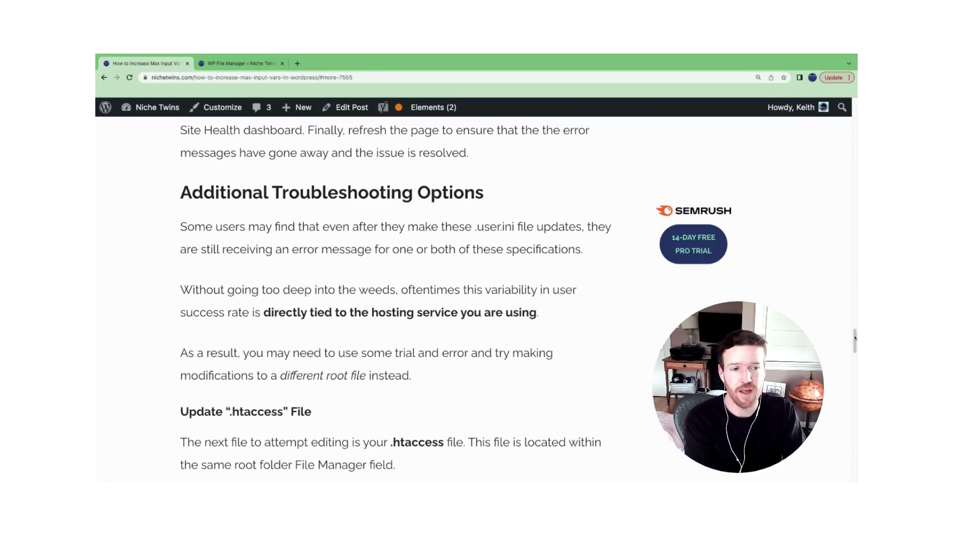
scroll(855, 337, "down", 5)
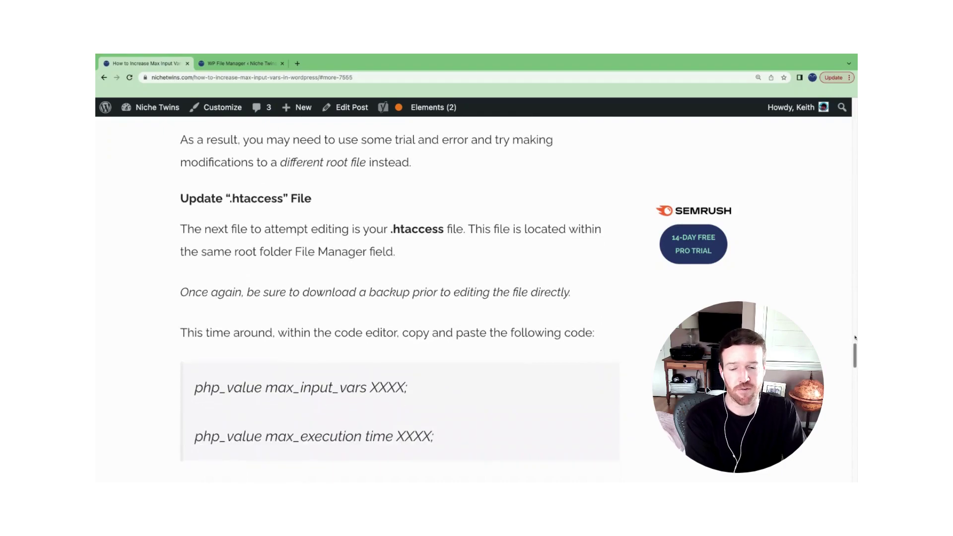
scroll(641, 279, "down", 1)
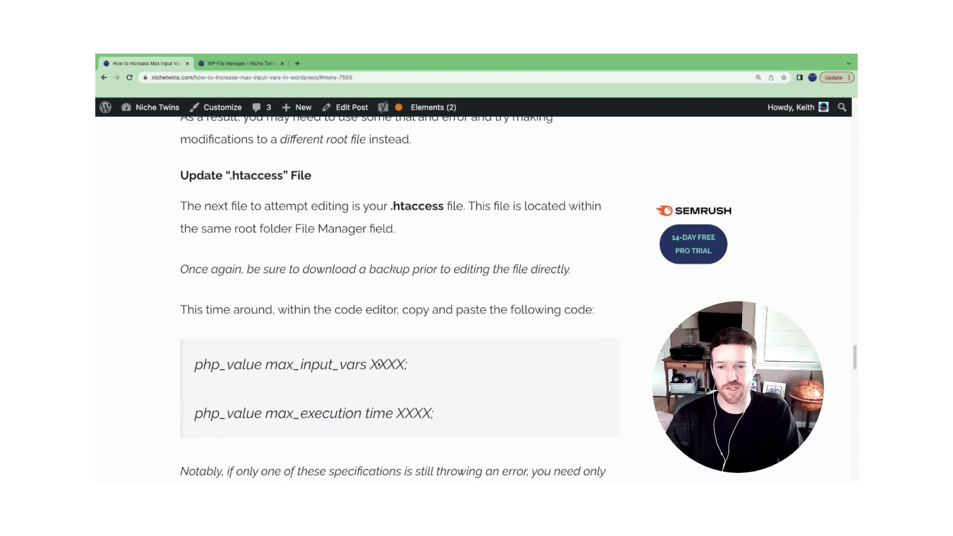
Highlight the two php_value code lines for max_input_vars and max_execution time.
left_click_drag(439, 417, 195, 365)
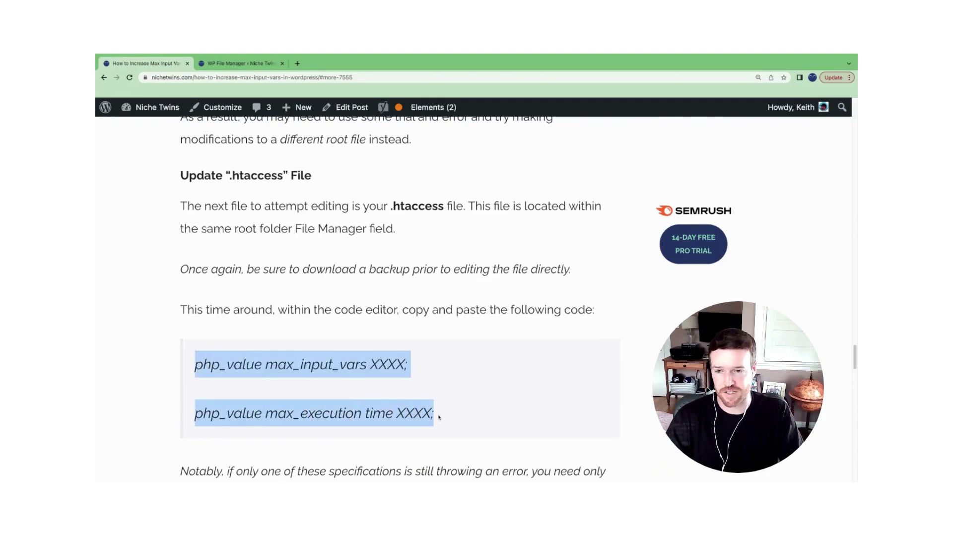
left_click(447, 370)
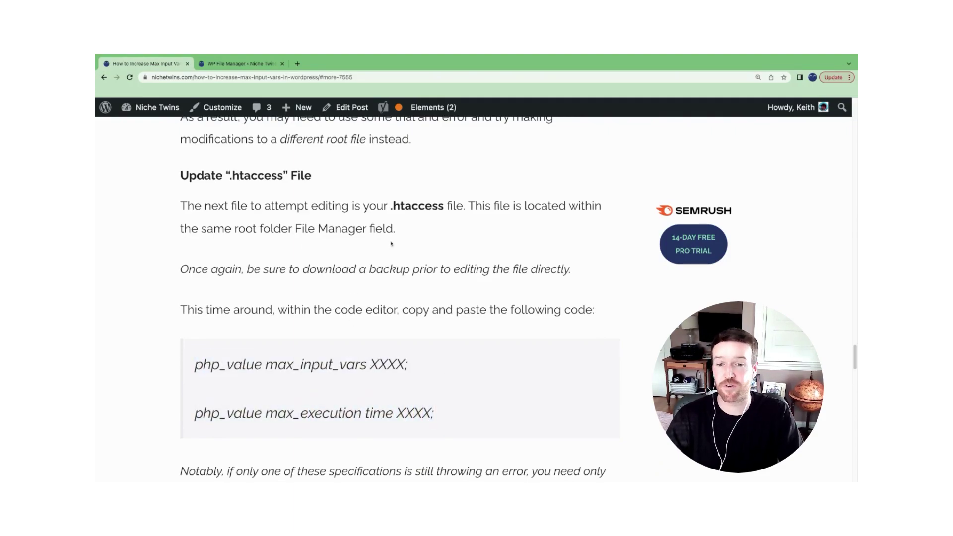
left_click_drag(440, 414, 195, 364)
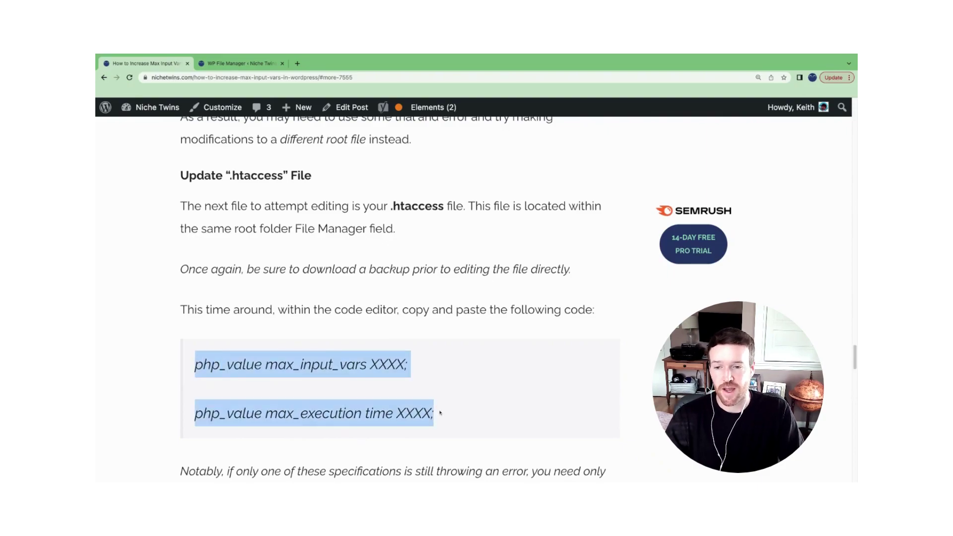
left_click(443, 365)
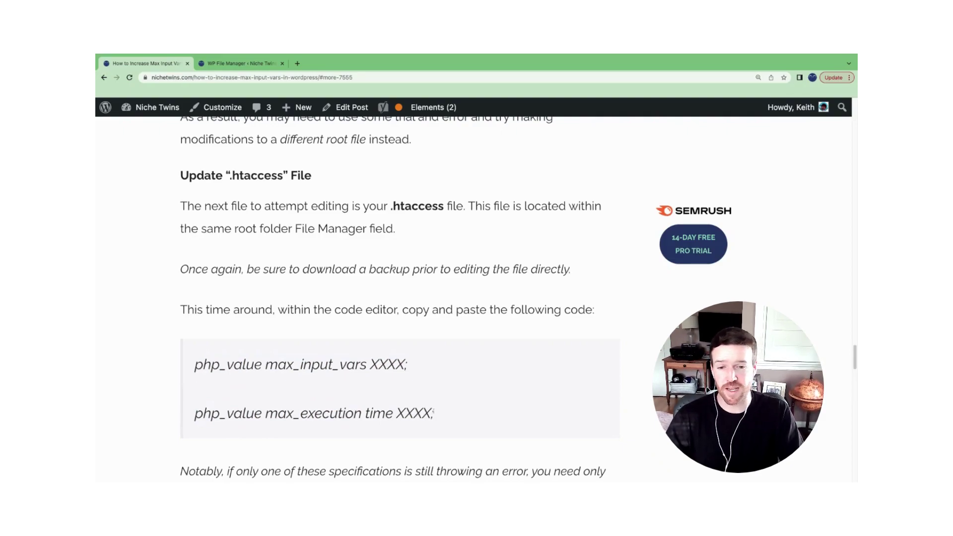
left_click_drag(433, 412, 195, 413)
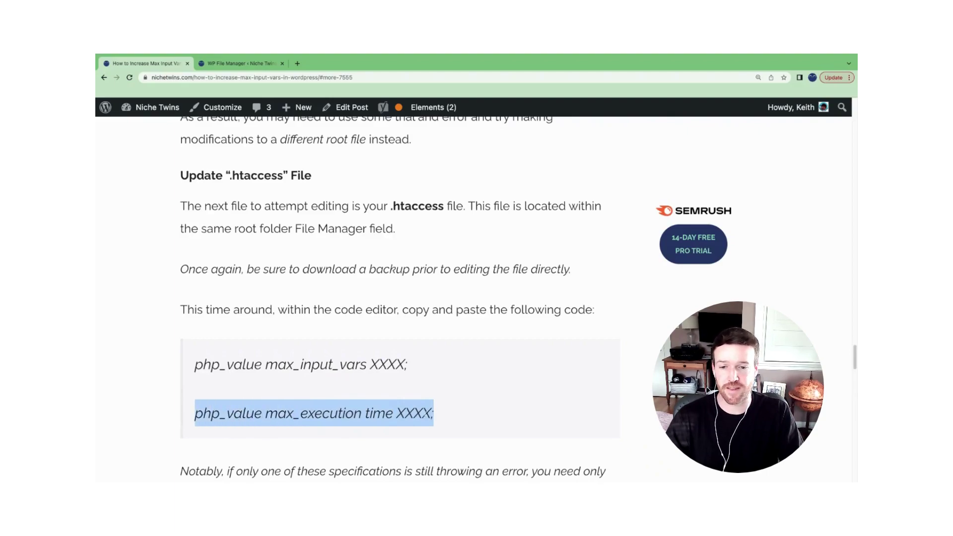
left_click(442, 417)
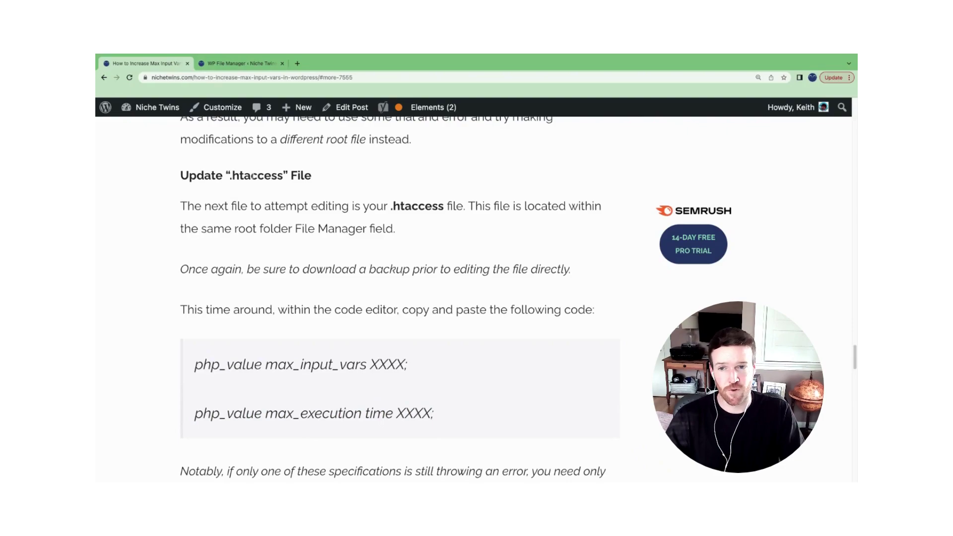
Close the .user.ini editor, select the .htaccess file in the root folder, then return to the article.
left_click(247, 65)
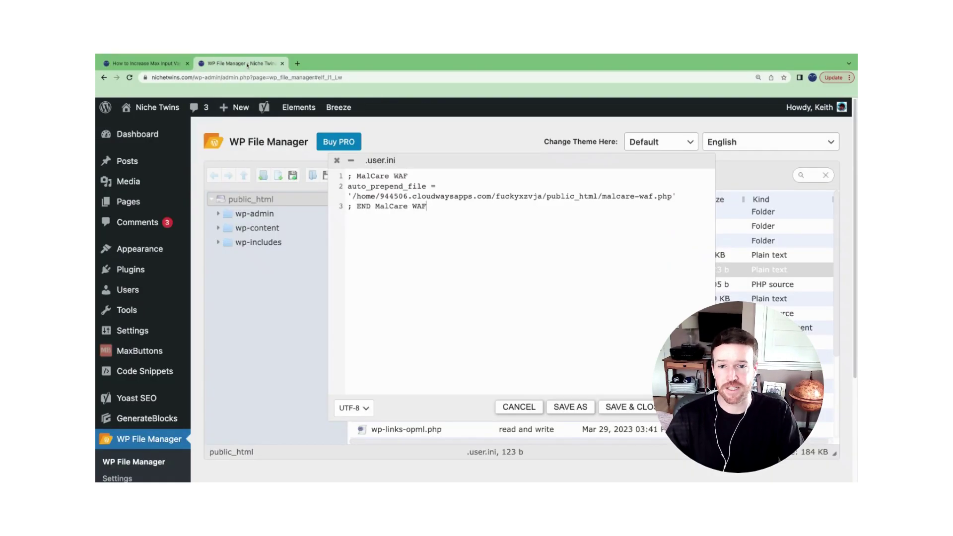
left_click(336, 161)
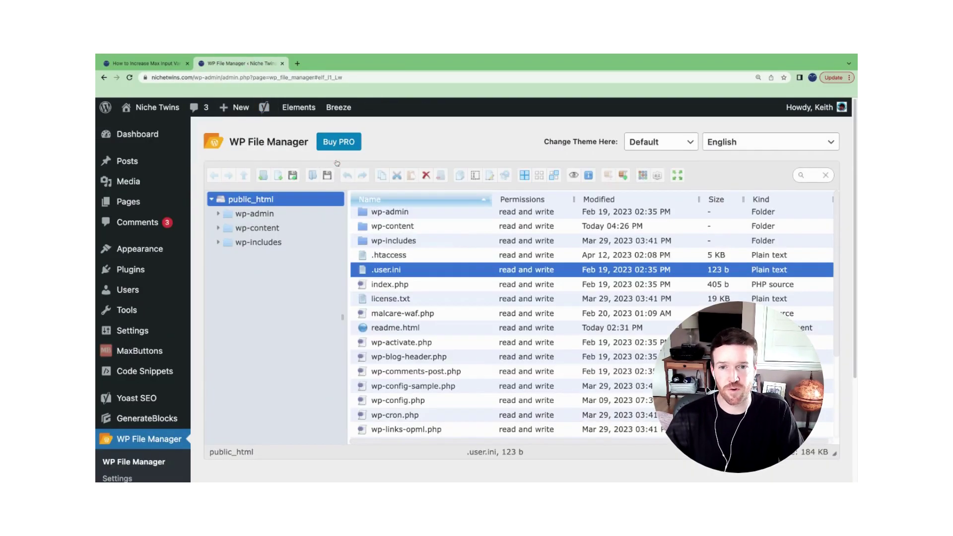
left_click(427, 259)
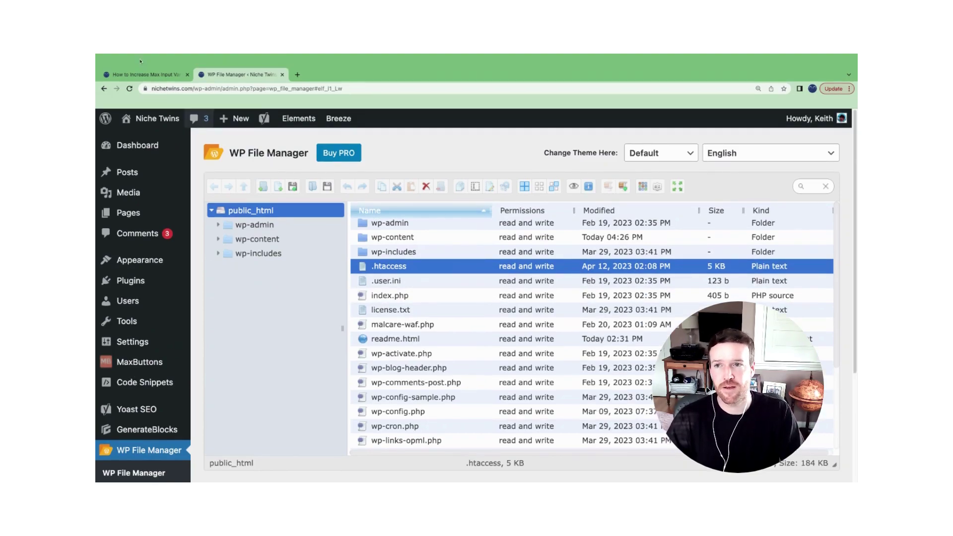
left_click(146, 64)
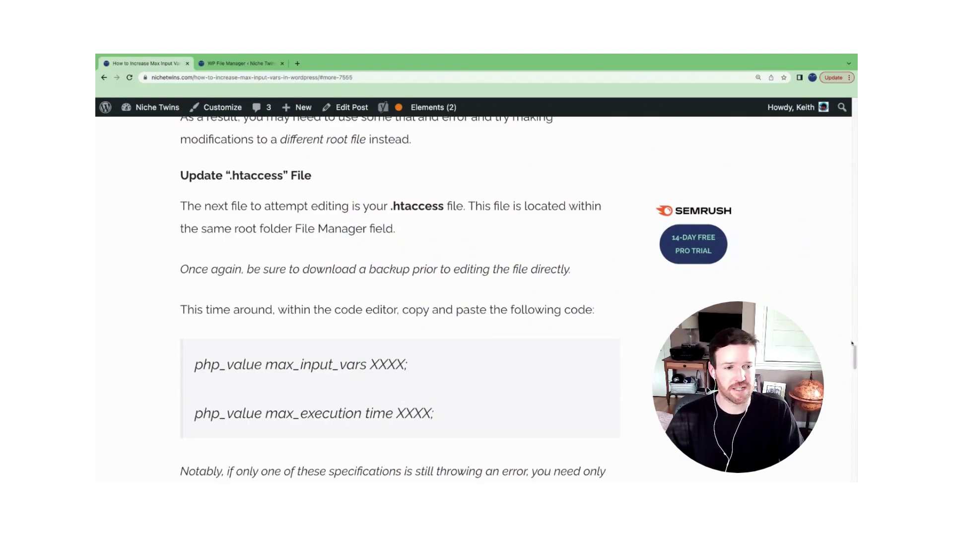
Highlight the two wp-config.php code lines, then continue to the Contact Host Customer Service advice.
scroll(852, 343, "down", 6)
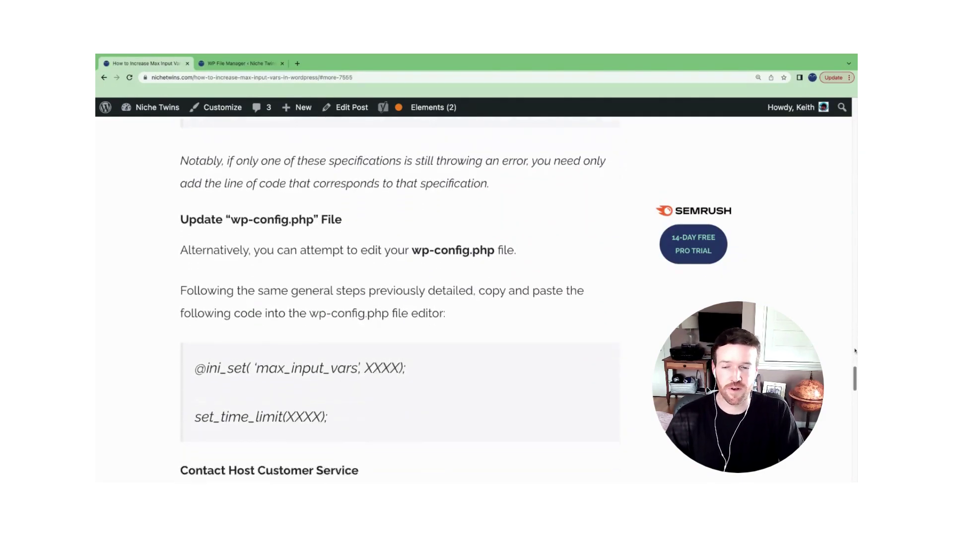
scroll(855, 351, "down", 2)
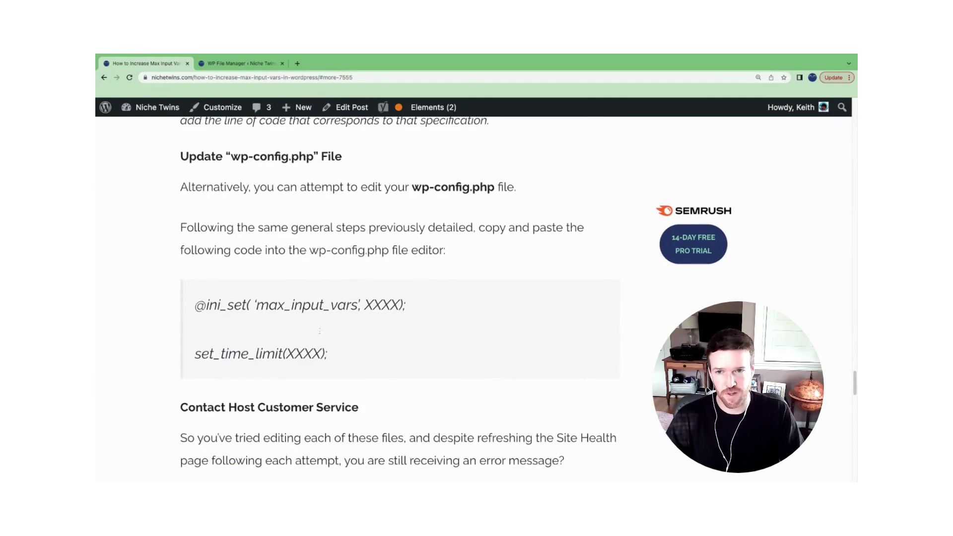
left_click_drag(329, 353, 196, 301)
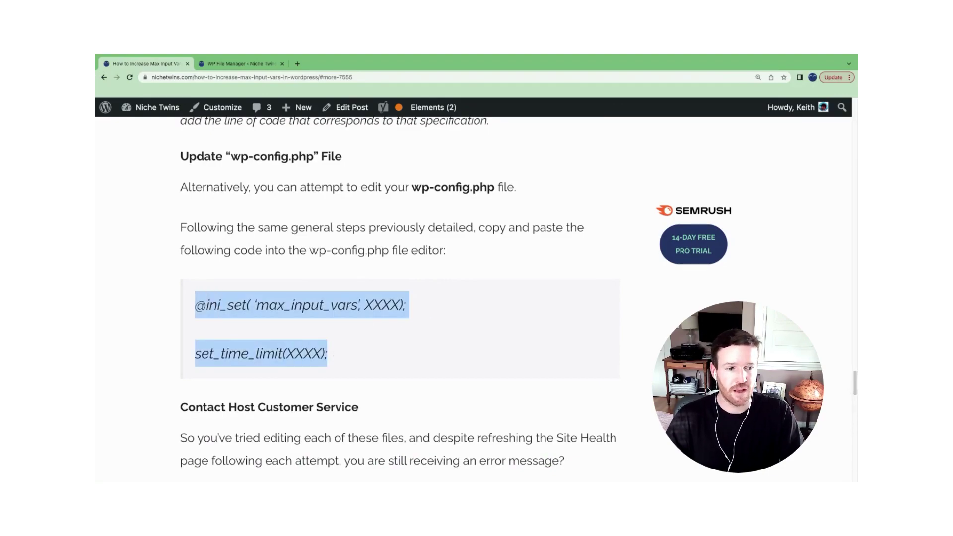
scroll(856, 378, "down", 4)
scroll(856, 378, "down", 5)
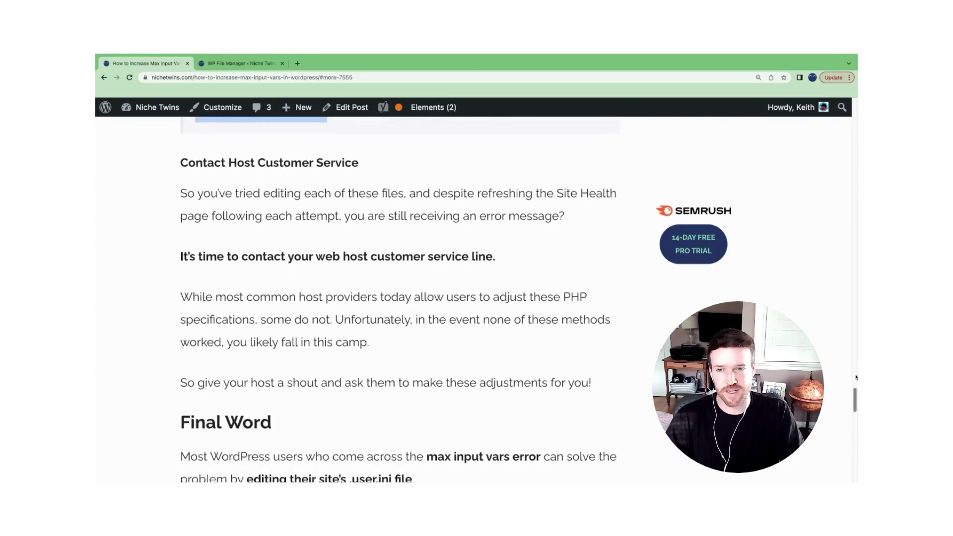